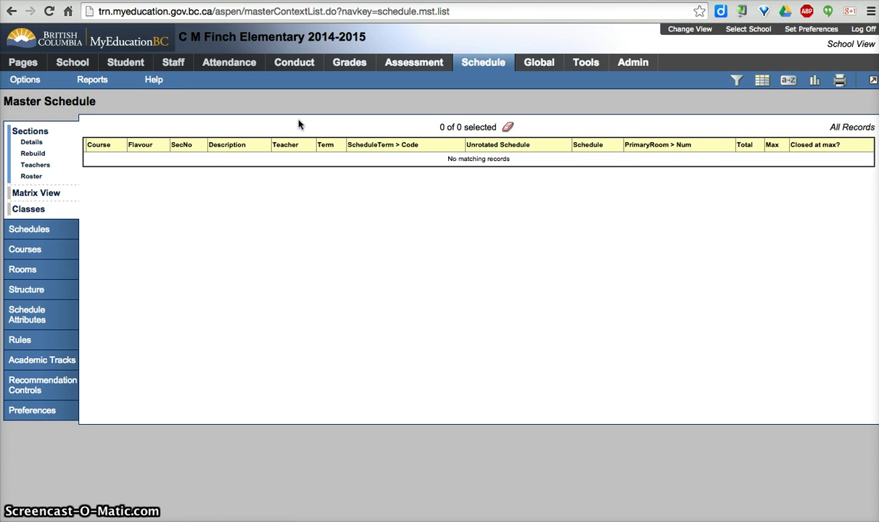
Step: Save the FY Full Year term (9/2/2014–6/26/2015) with its term map turned on
click(295, 121)
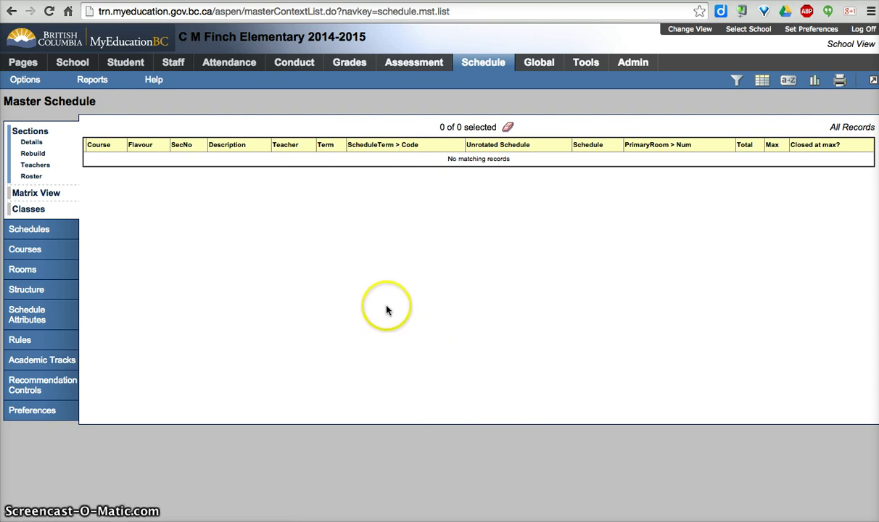
click(46, 230)
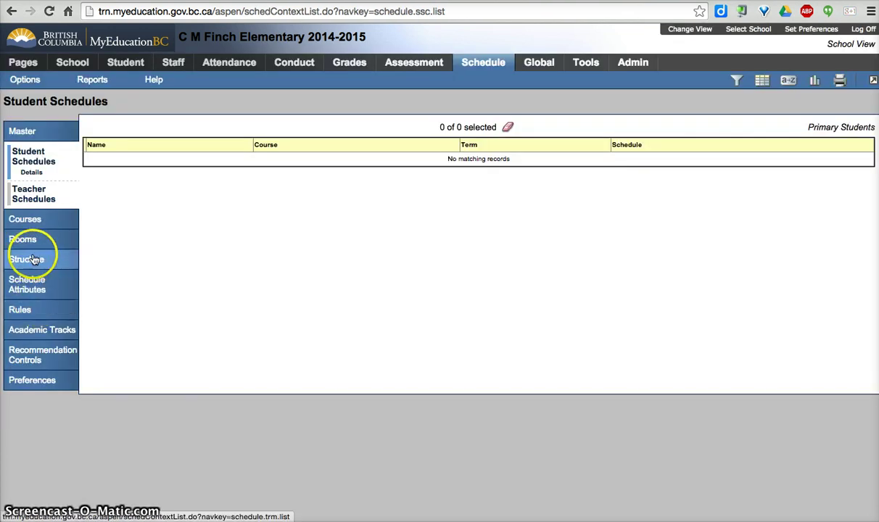
click(32, 259)
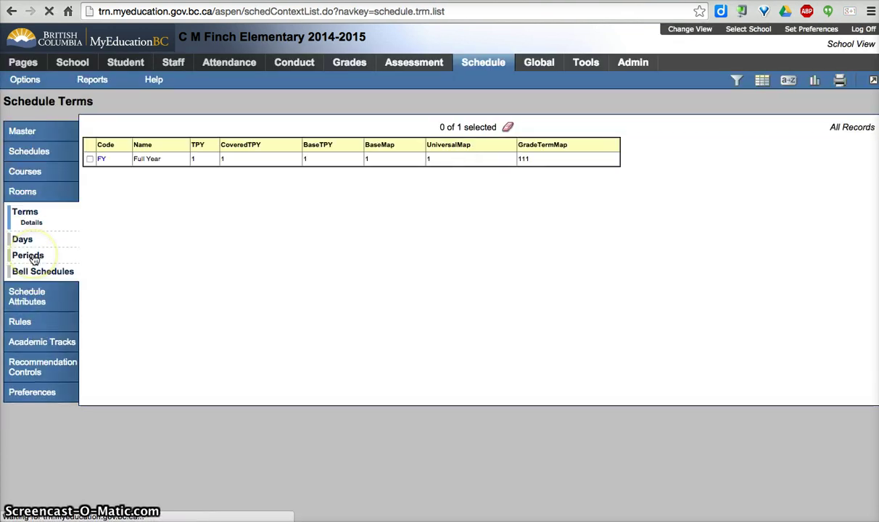
click(103, 161)
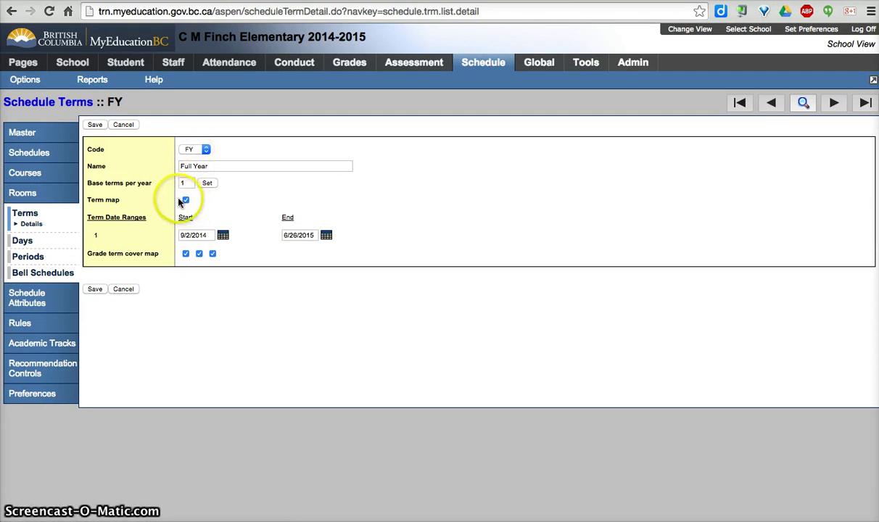
click(186, 200)
click(186, 200)
click(95, 288)
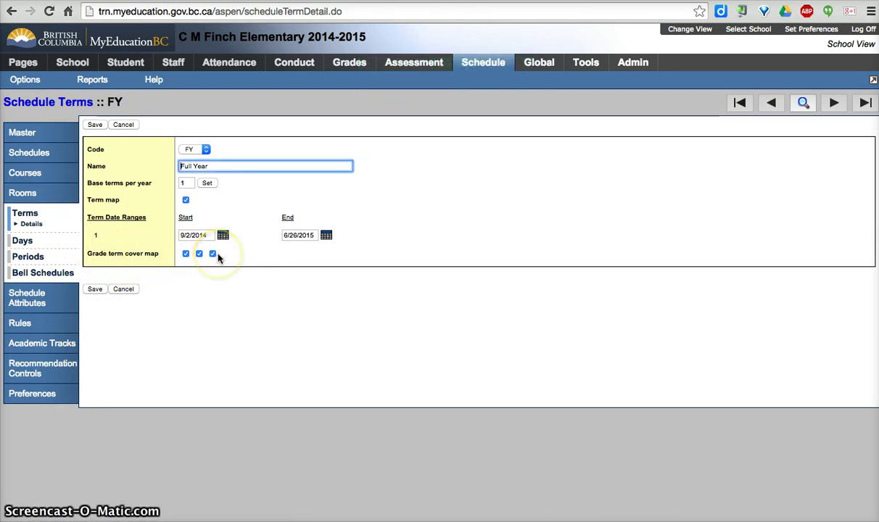
Step: Open the Day 1 schedule day and save it
click(34, 241)
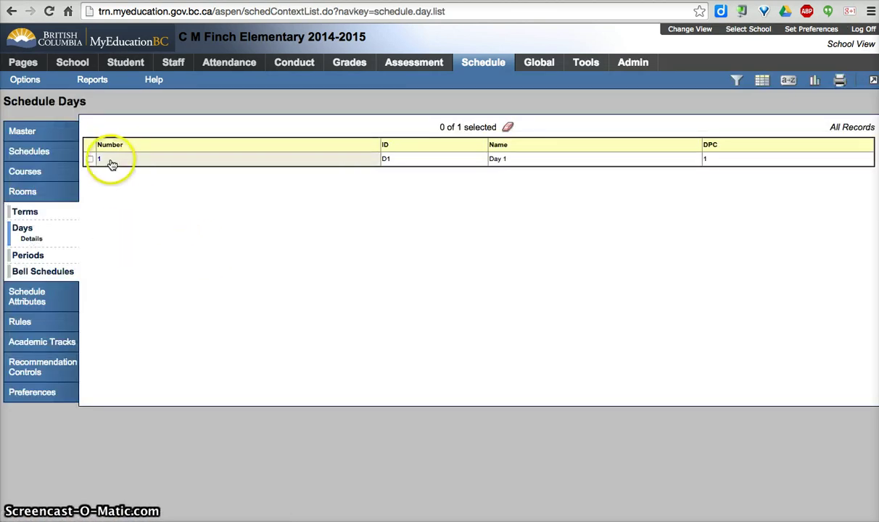
click(103, 161)
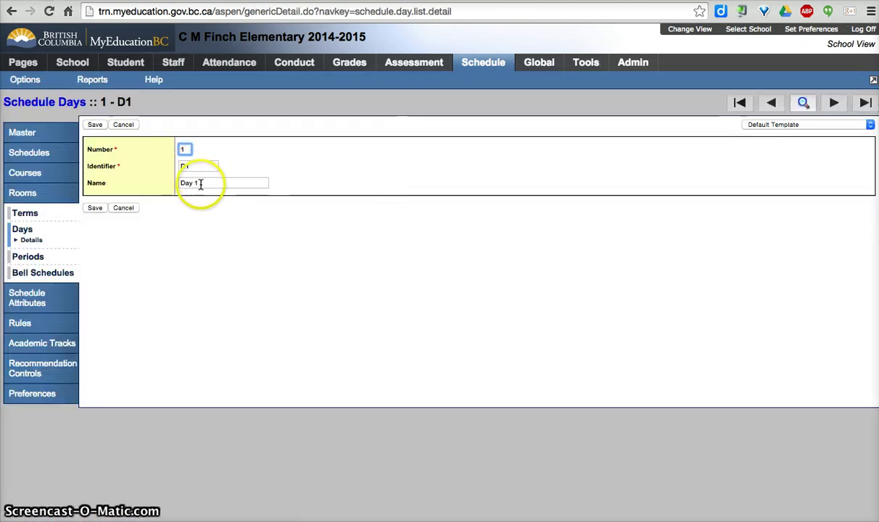
click(95, 208)
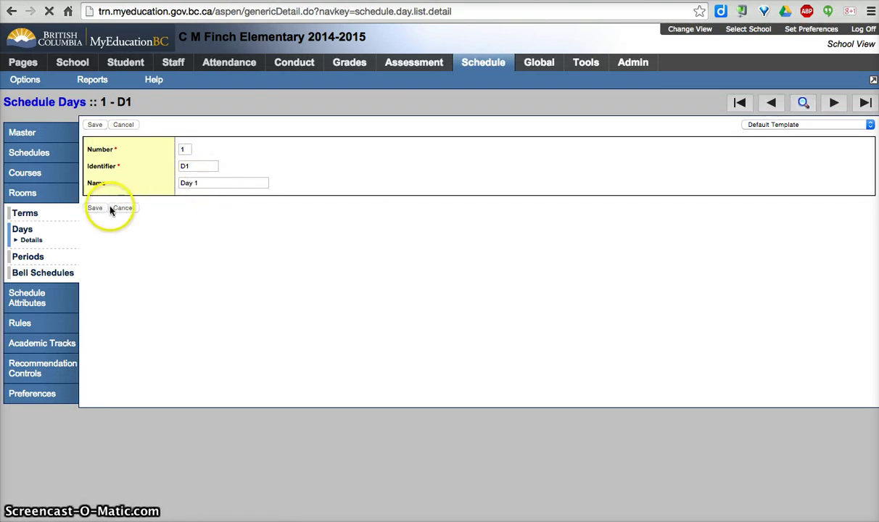
Step: Open the Bells bell schedule, with AM at 8:45 AM and PM at 12:00 PM
click(28, 257)
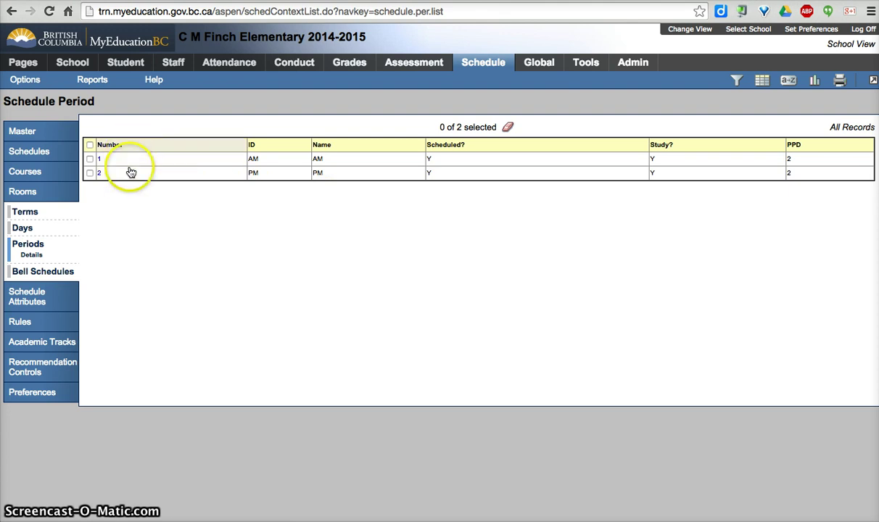
click(46, 272)
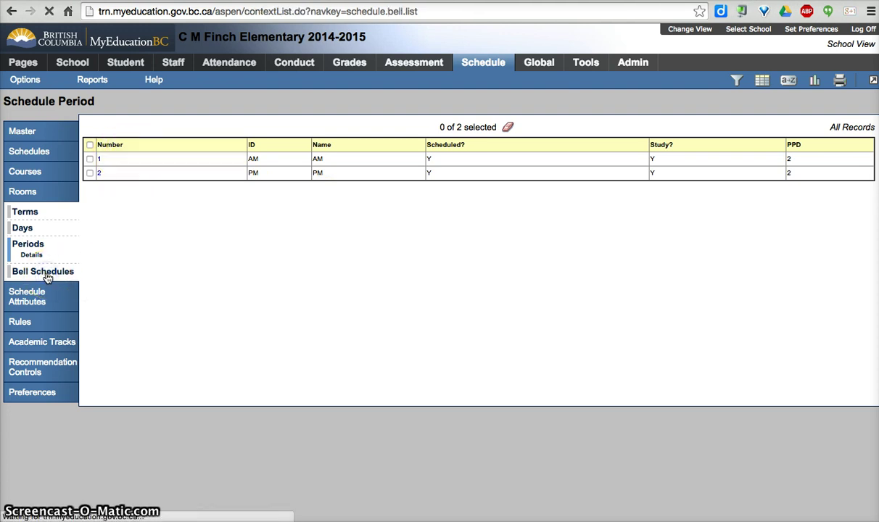
click(108, 158)
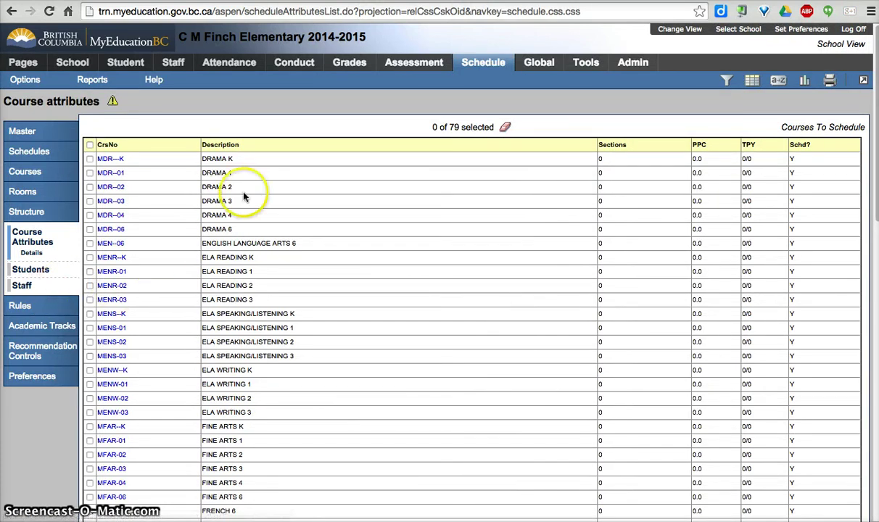
Step: Scroll through the 79-course attributes list to review it
scroll(252, 443, down, 1)
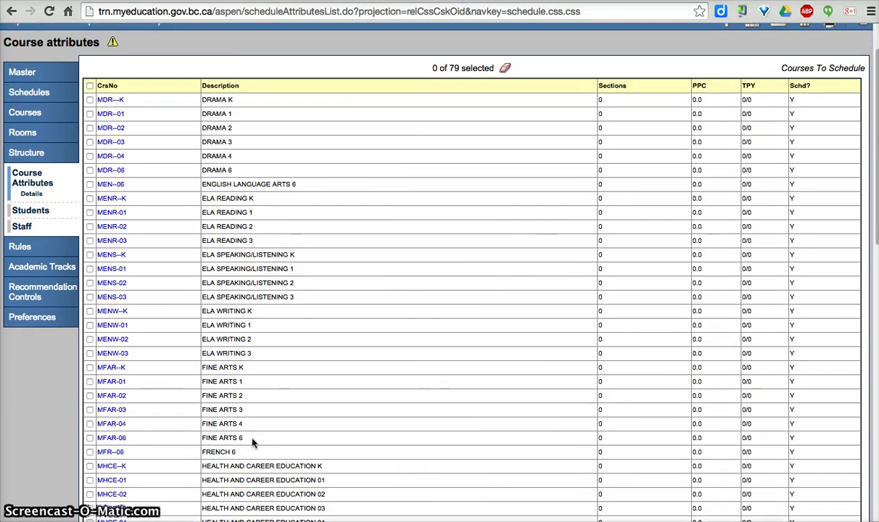
scroll(252, 443, down, 10)
click(228, 466)
scroll(228, 467, up, 10)
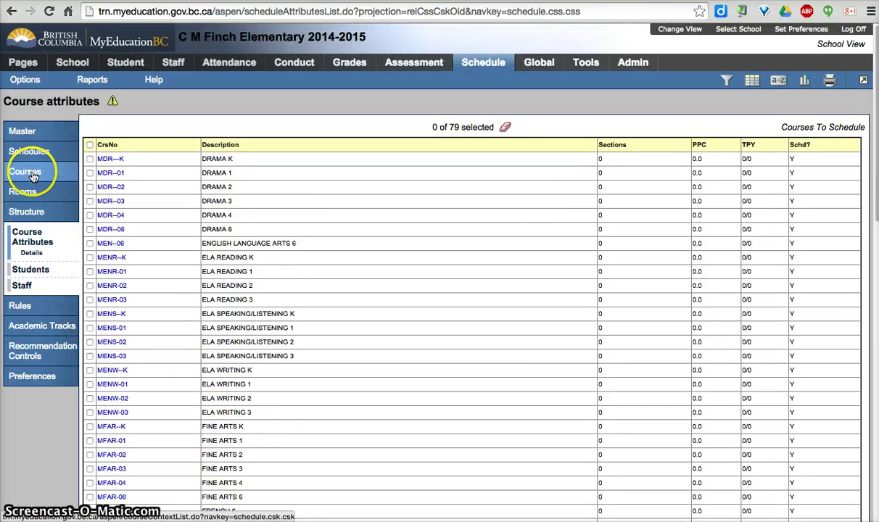
Step: View the School Courses list and its Options menu, then return to Course attributes
click(33, 177)
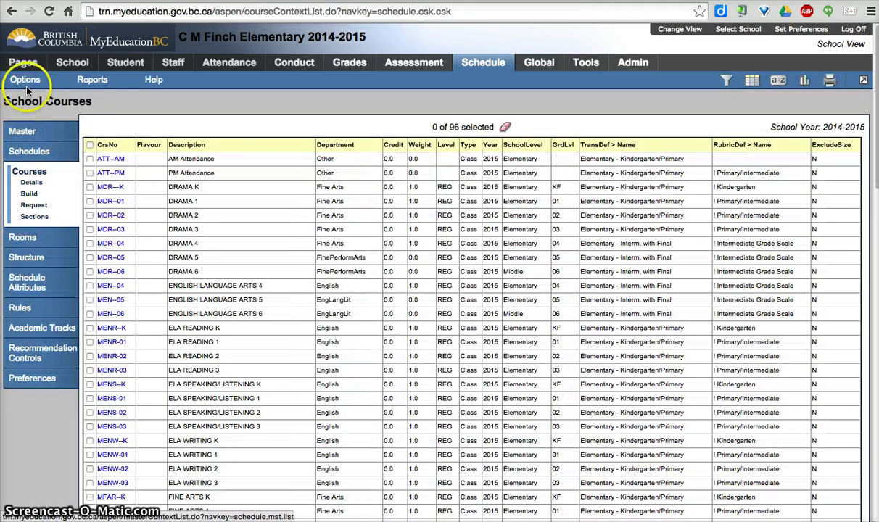
click(29, 83)
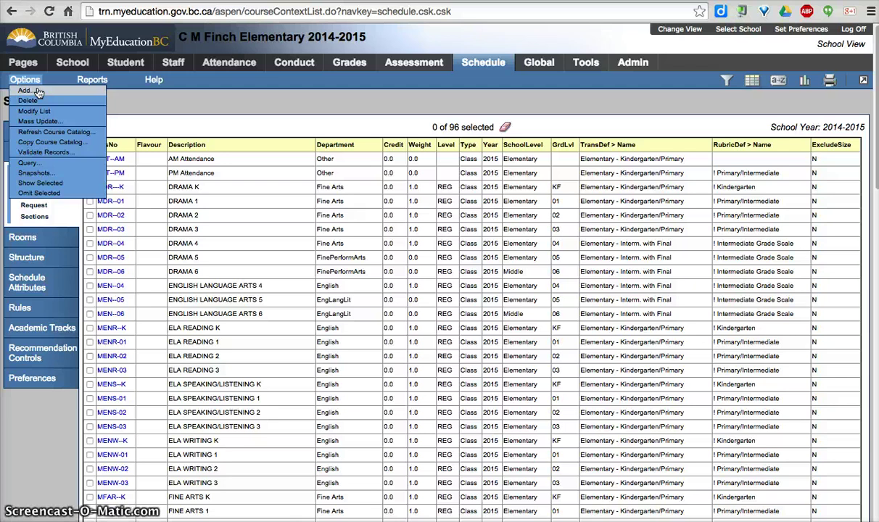
click(247, 127)
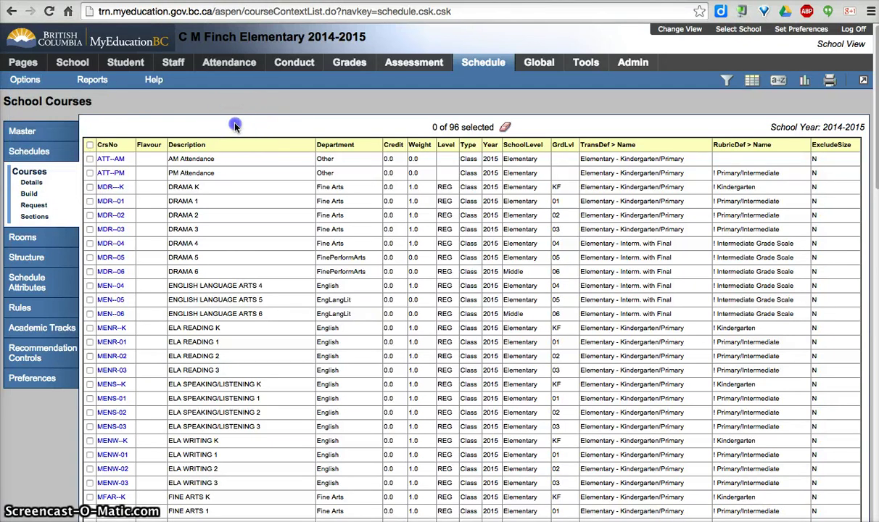
click(35, 287)
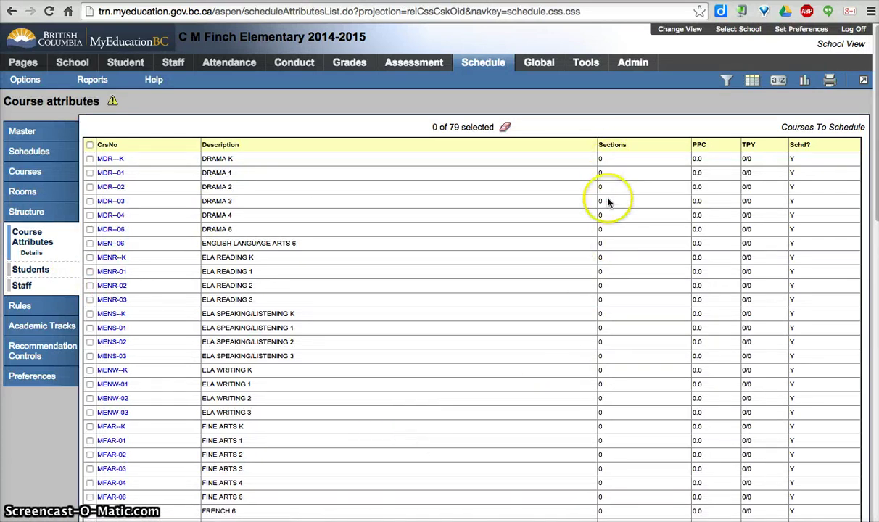
Step: Change the Course attributes filter to All Records so all 96 courses show
scroll(604, 303, down, 10)
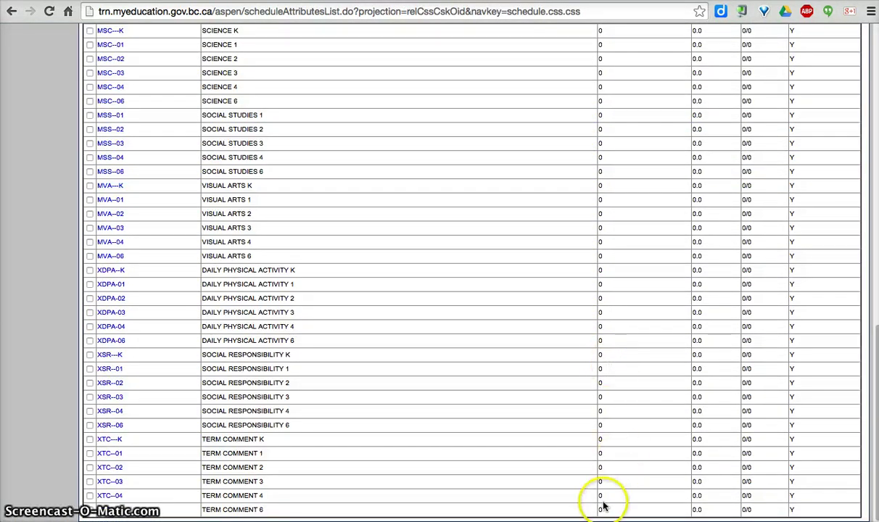
scroll(604, 500, up, 10)
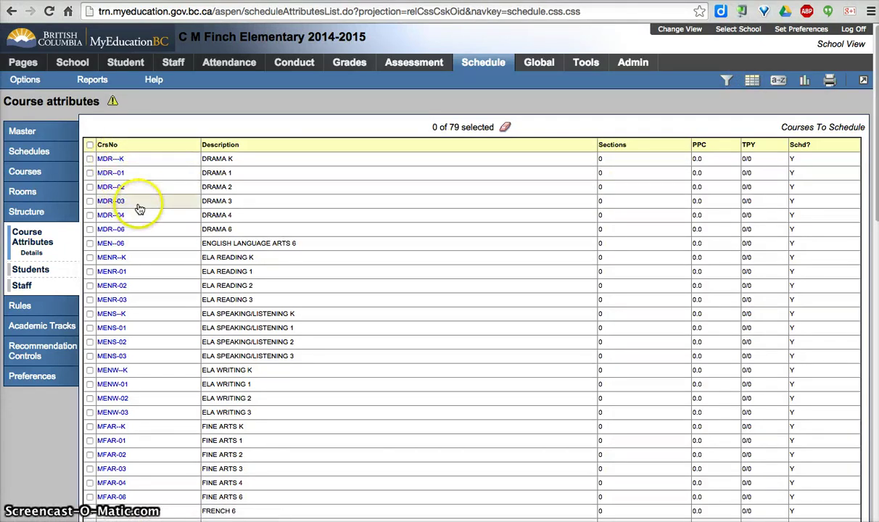
click(25, 80)
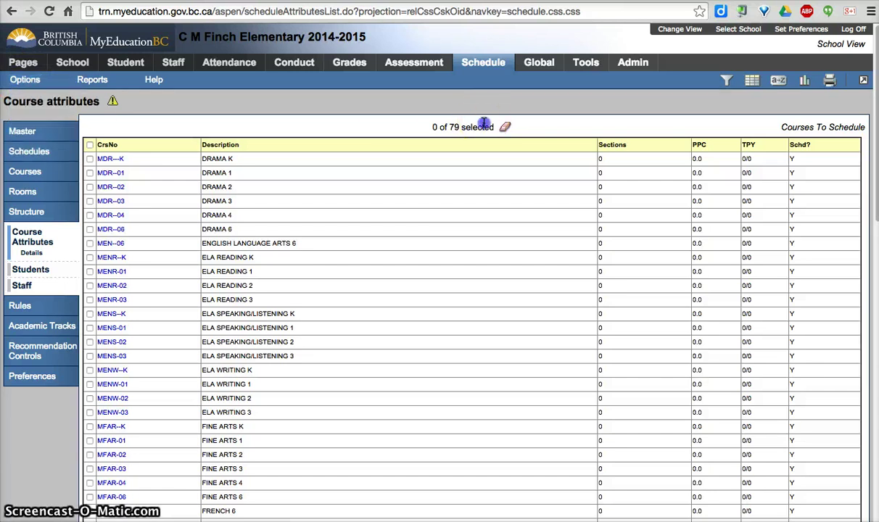
scroll(377, 332, down, 10)
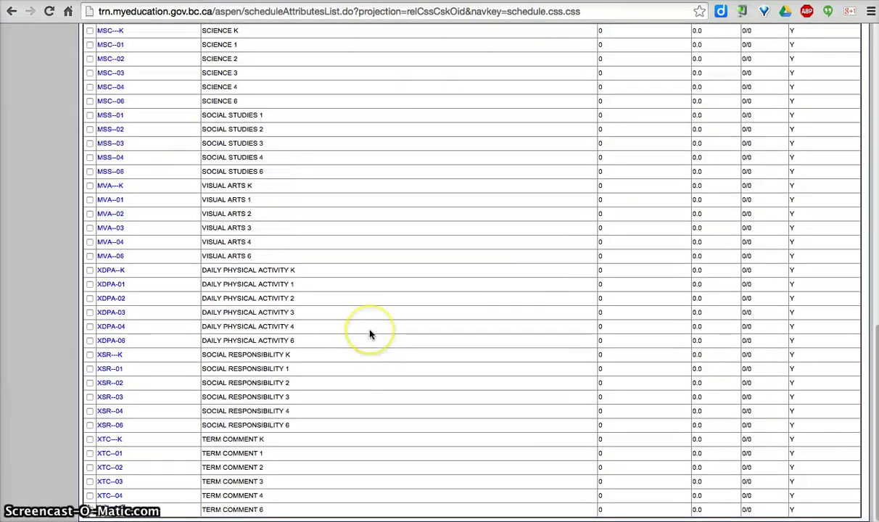
scroll(567, 167, up, 10)
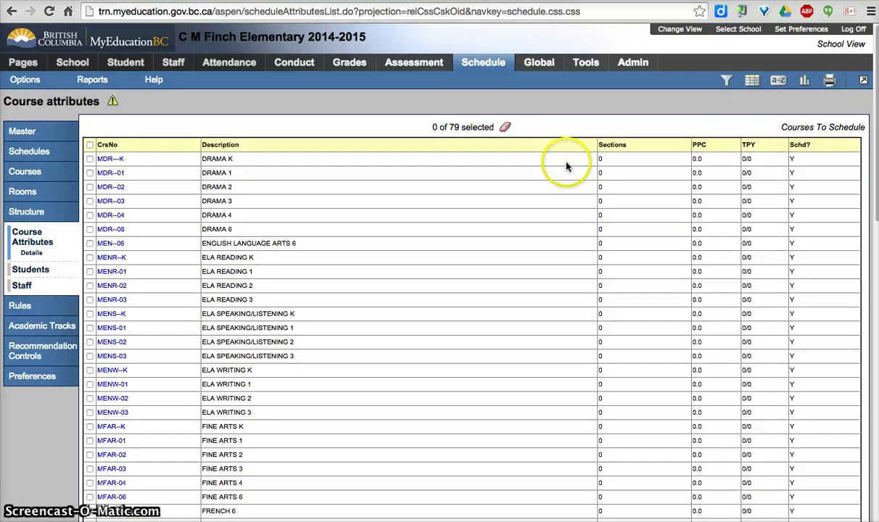
click(727, 80)
click(689, 114)
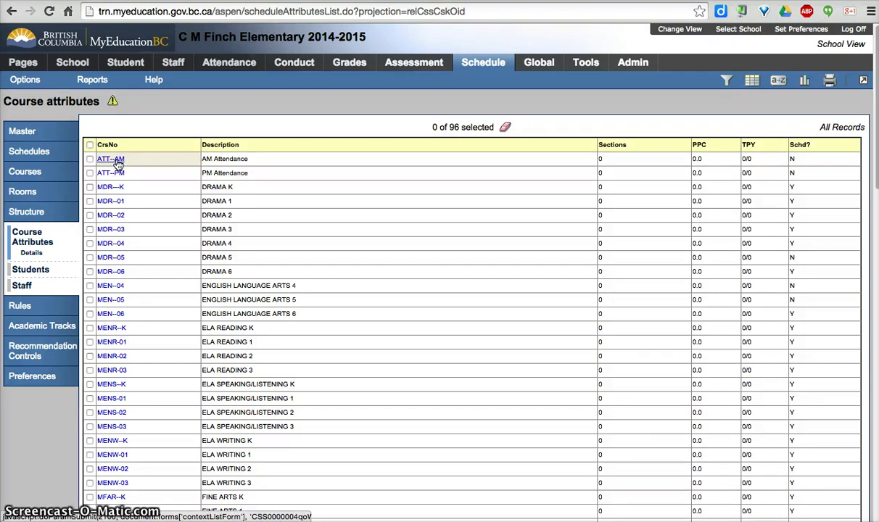
Step: Set ATT--AM's sections scheduled to 17 and save its course attributes
click(118, 162)
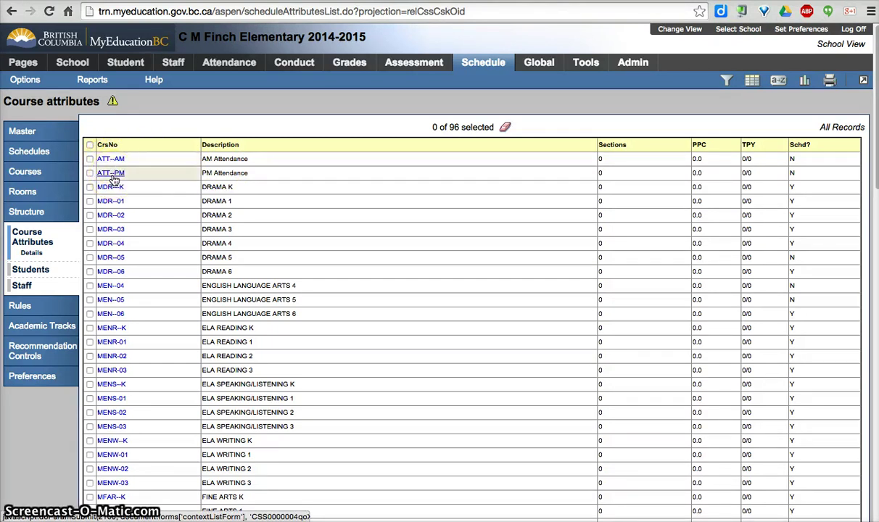
click(113, 163)
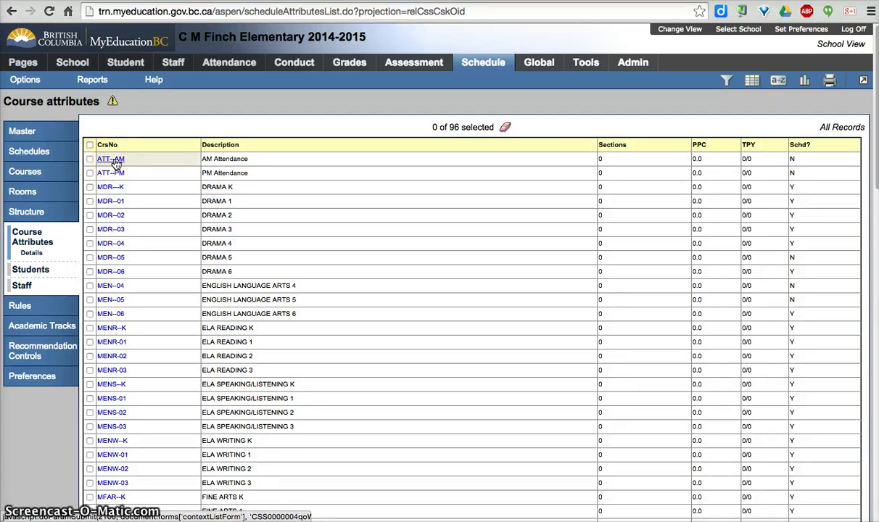
click(115, 161)
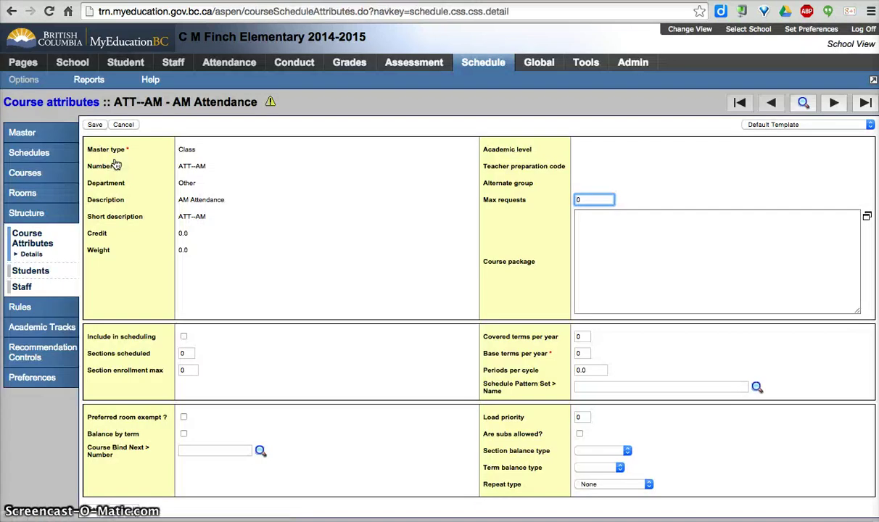
click(187, 354)
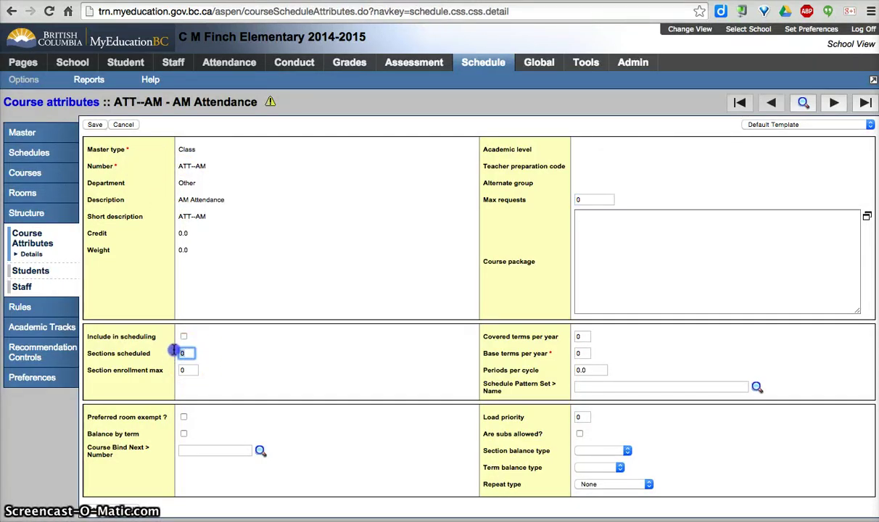
click(264, 303)
text(17)
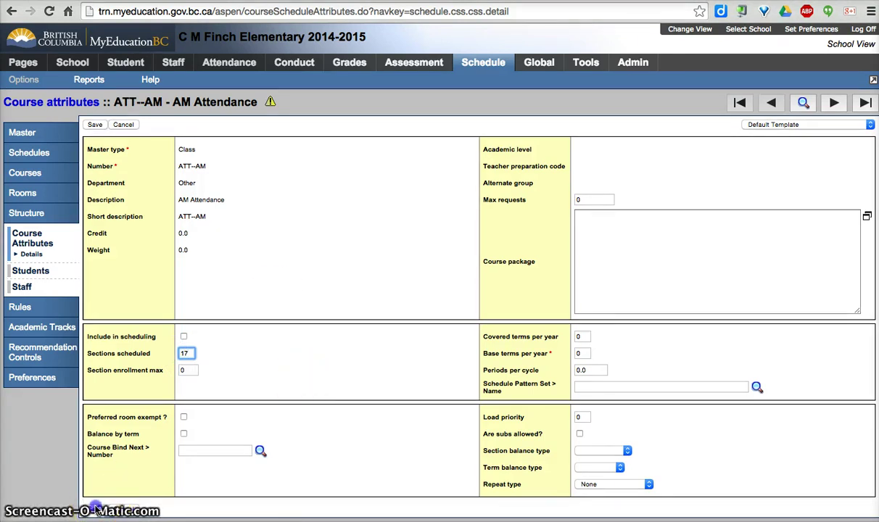
key(Return)
click(363, 215)
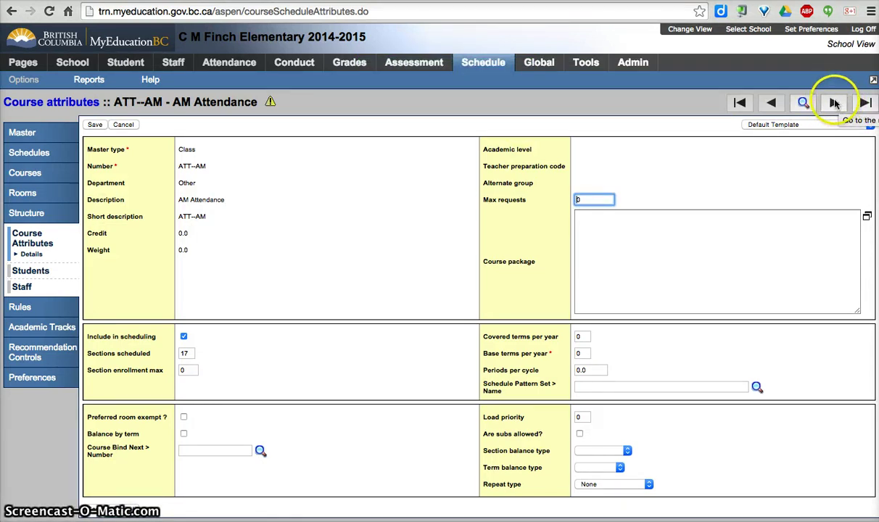
click(834, 103)
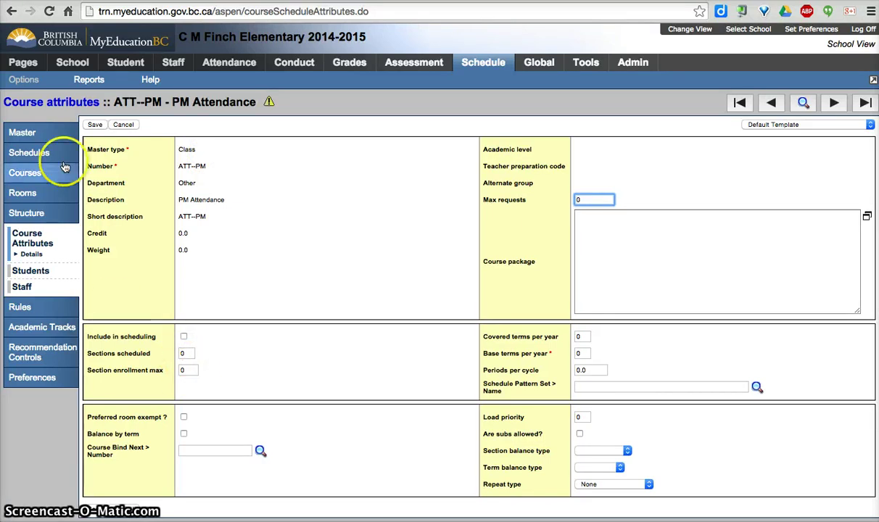
Step: Return to the Course attributes list and bring up its Options menu
click(56, 104)
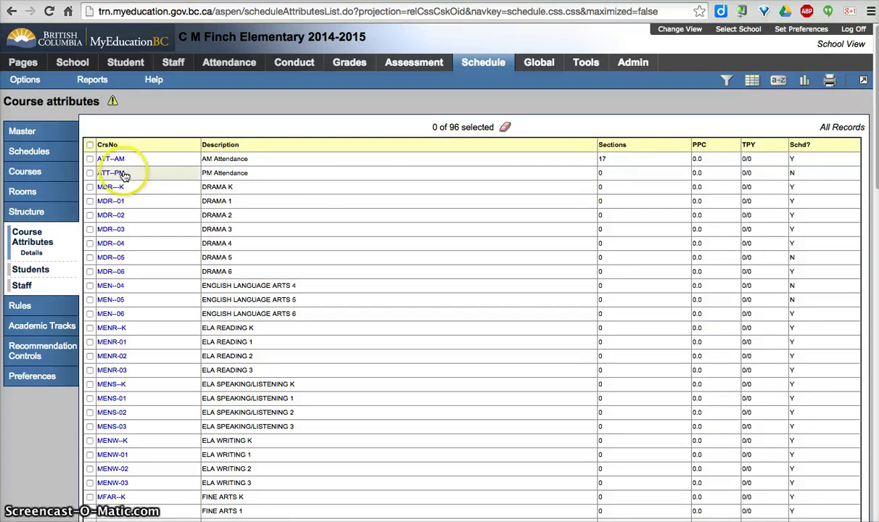
click(597, 173)
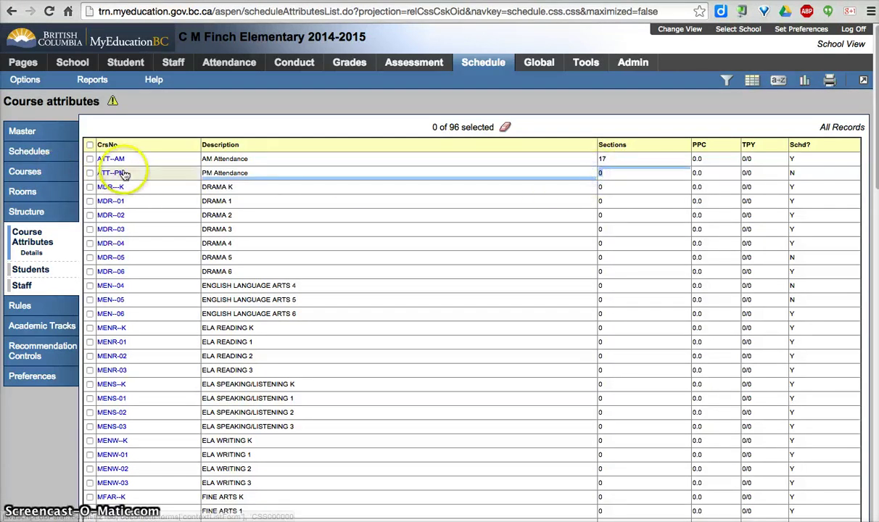
click(29, 80)
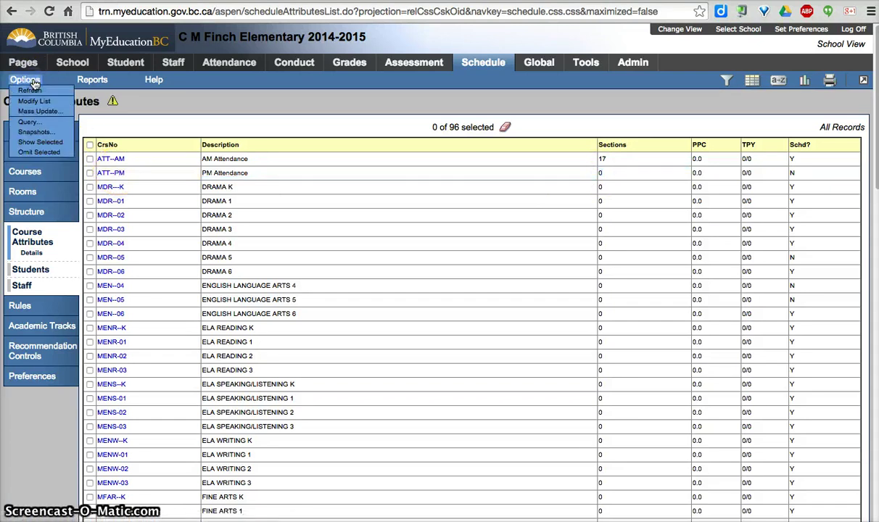
Step: Use Modify List to set ATT--PM's Sections to 17 and save the change
click(40, 100)
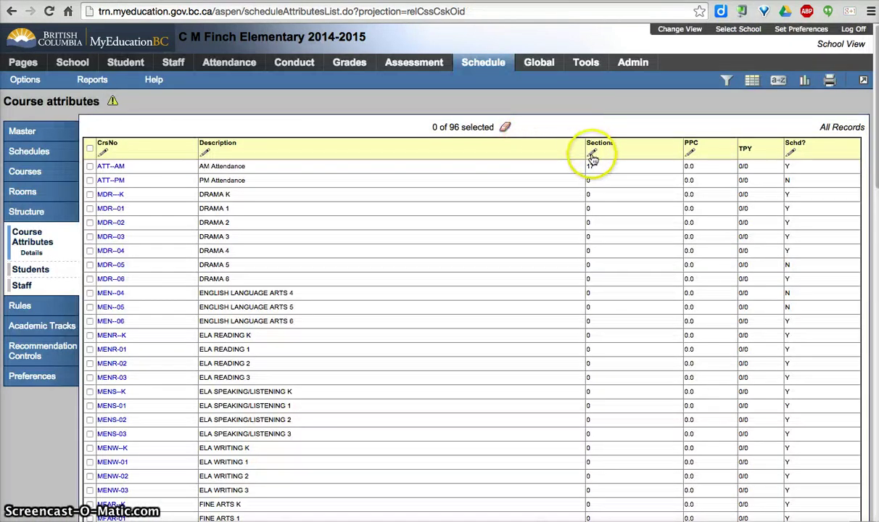
click(593, 155)
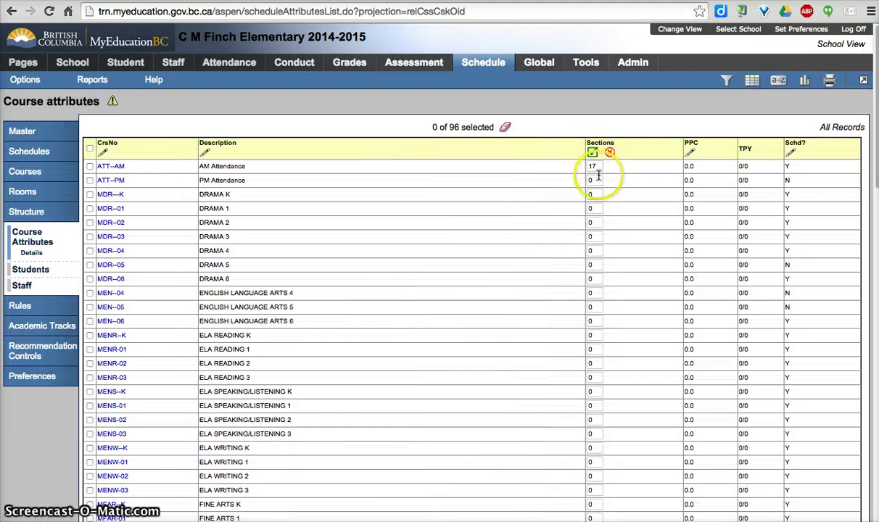
scroll(592, 362, down, 5)
scroll(590, 381, down, 11)
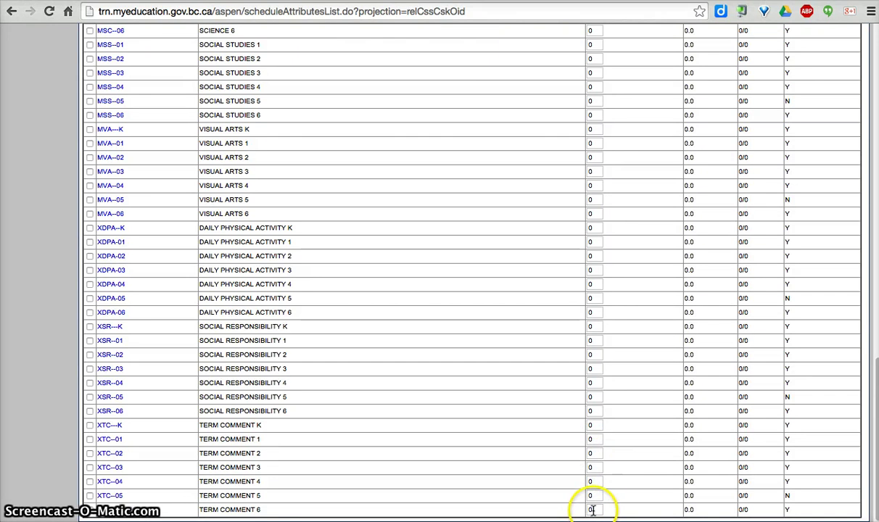
key(Home)
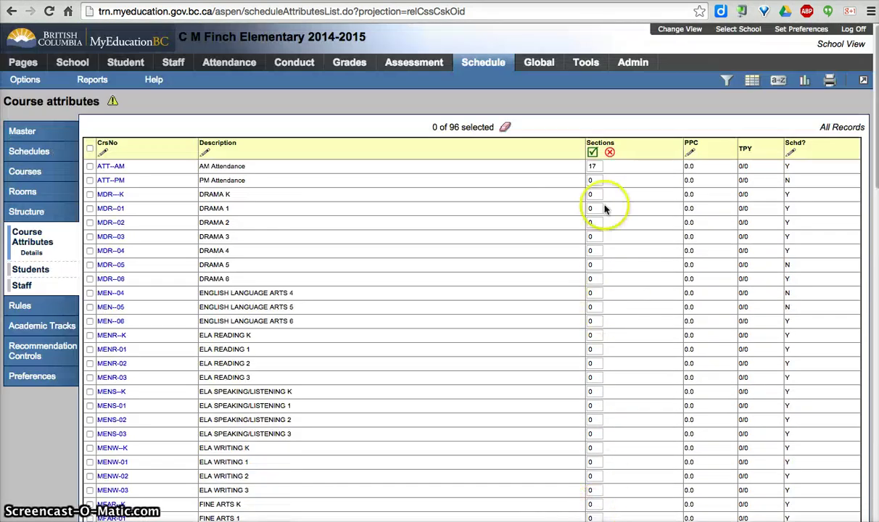
click(590, 179)
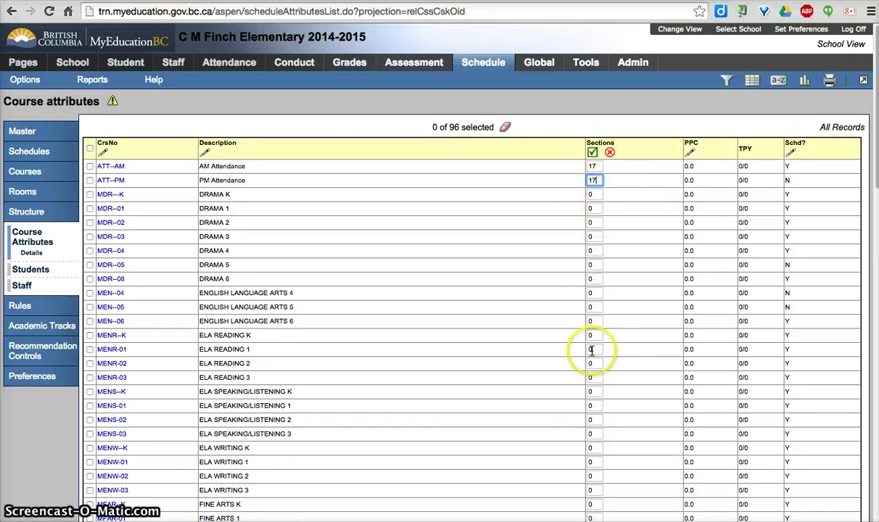
scroll(591, 493, down, 15)
scroll(595, 326, up, 15)
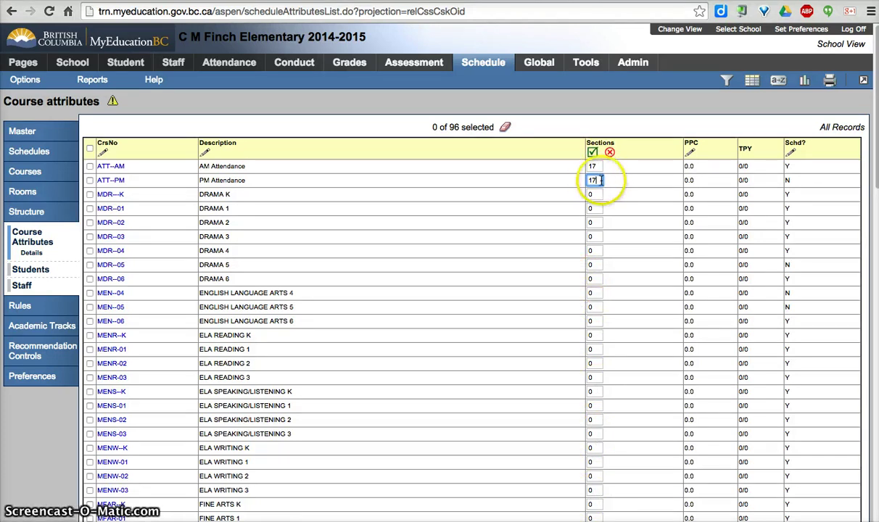
click(593, 154)
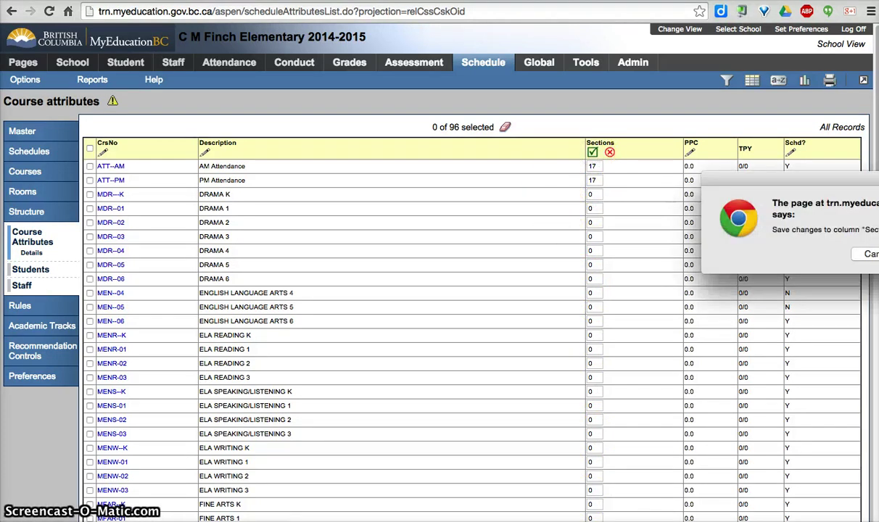
key(Return)
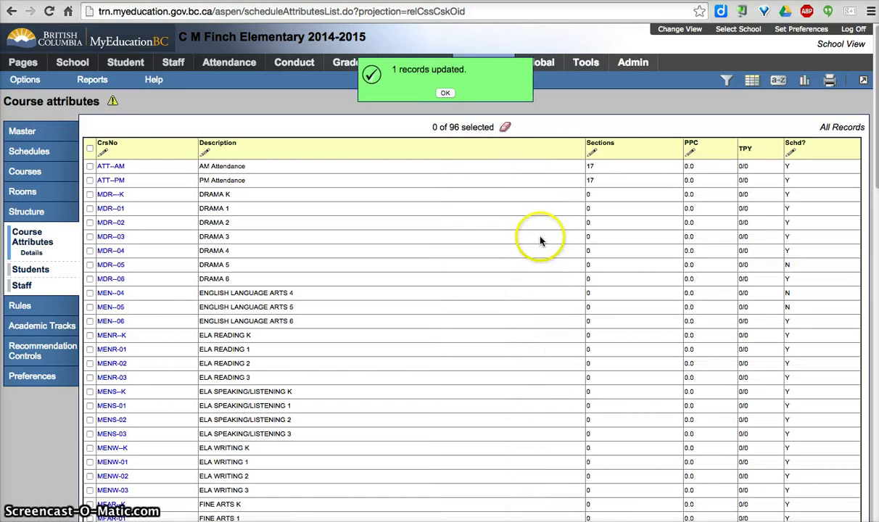
Step: Initialize sections for the two attendance courses, generating 34 sections in Master Schedule
click(34, 137)
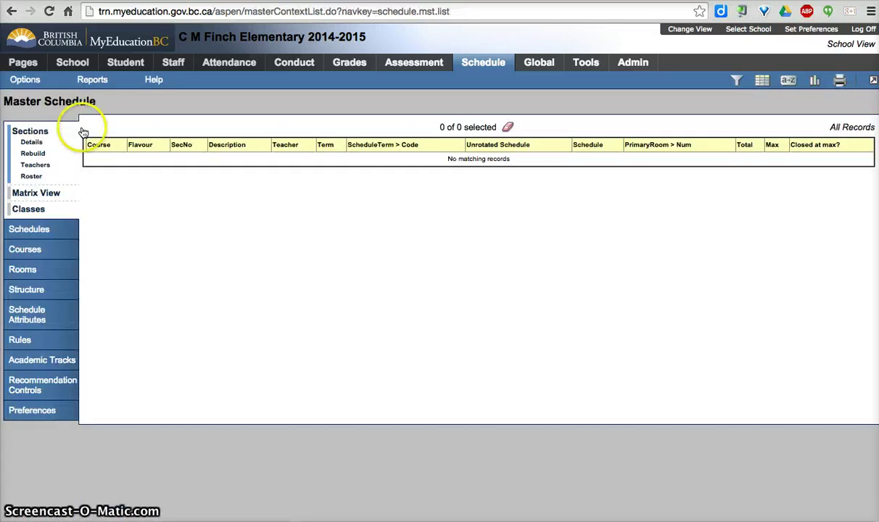
click(25, 85)
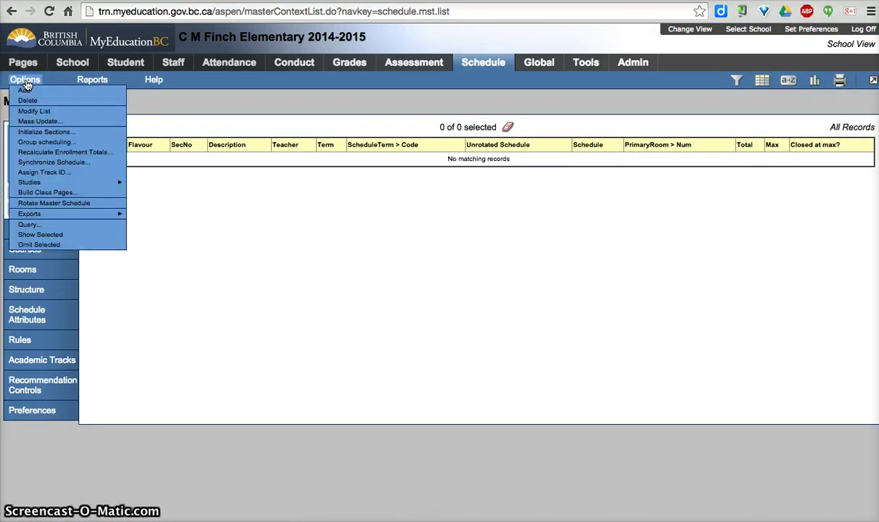
click(83, 135)
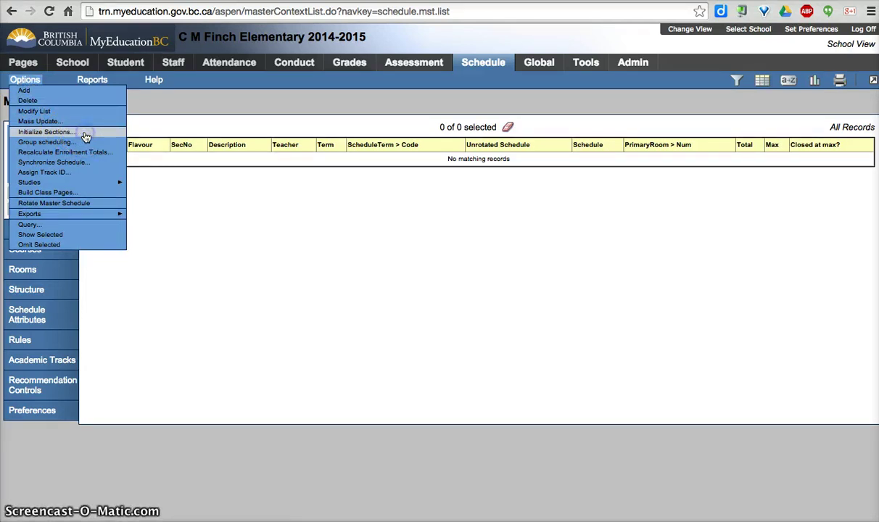
click(84, 136)
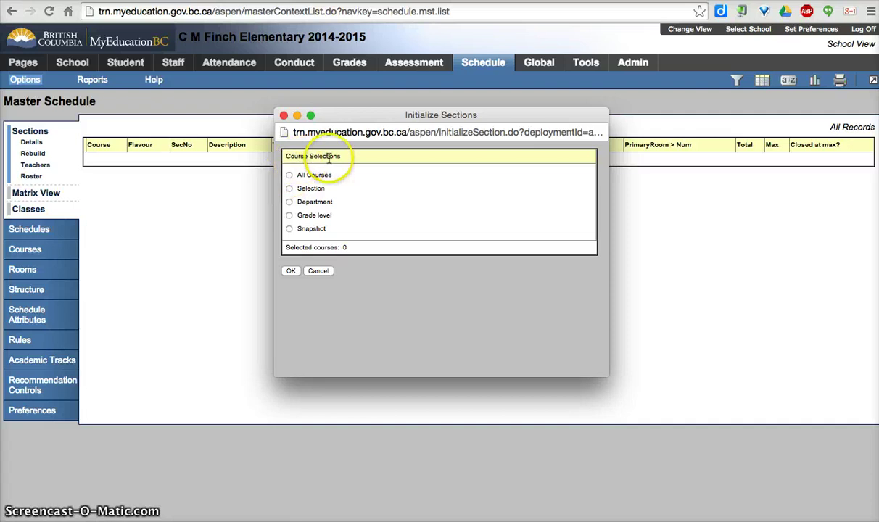
click(290, 174)
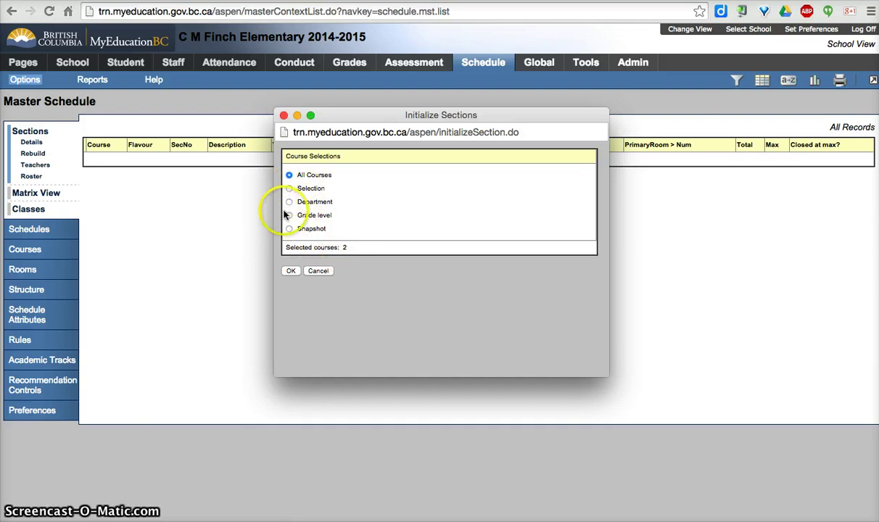
click(292, 273)
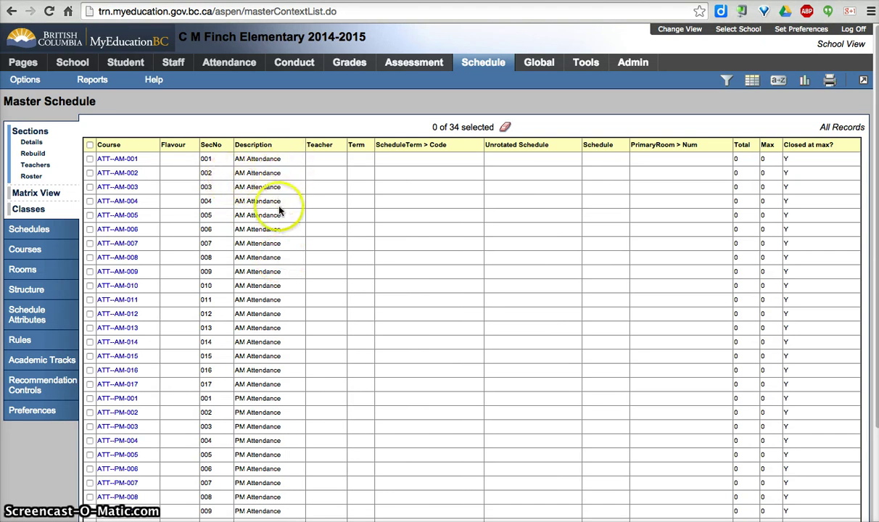
scroll(295, 278, down, 2)
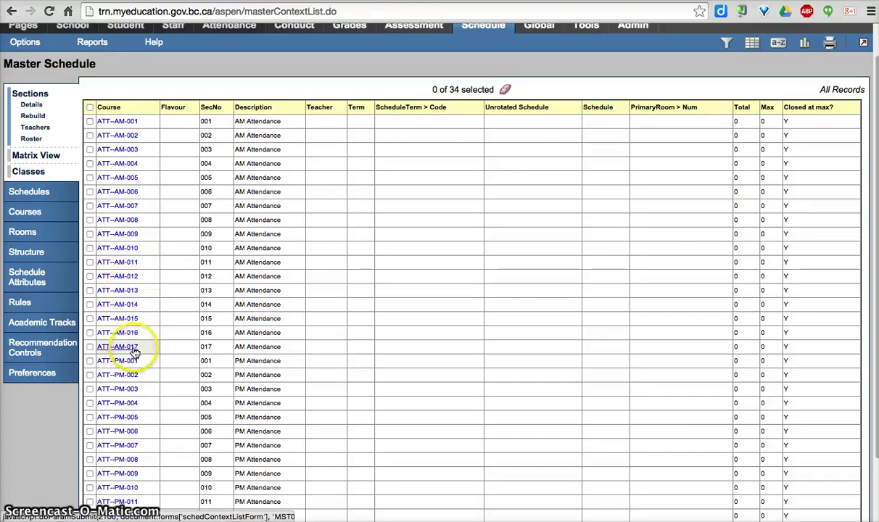
scroll(135, 352, down, 3)
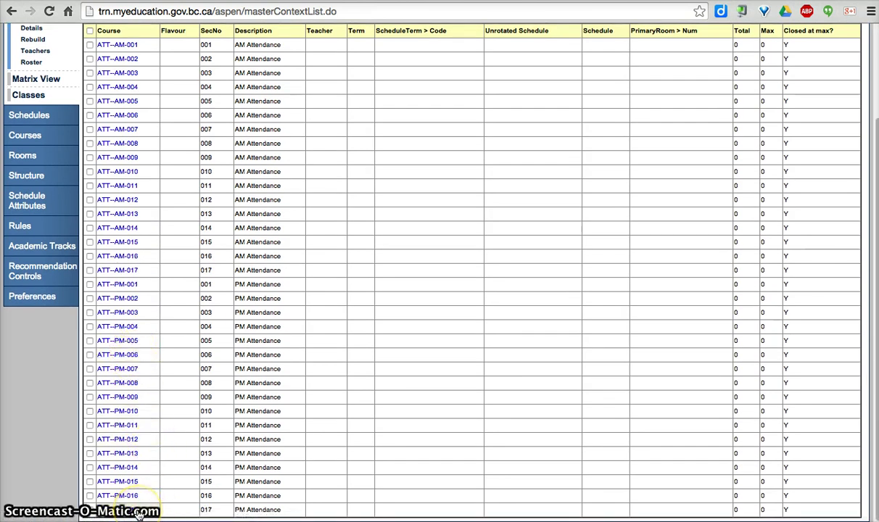
scroll(137, 512, up, 5)
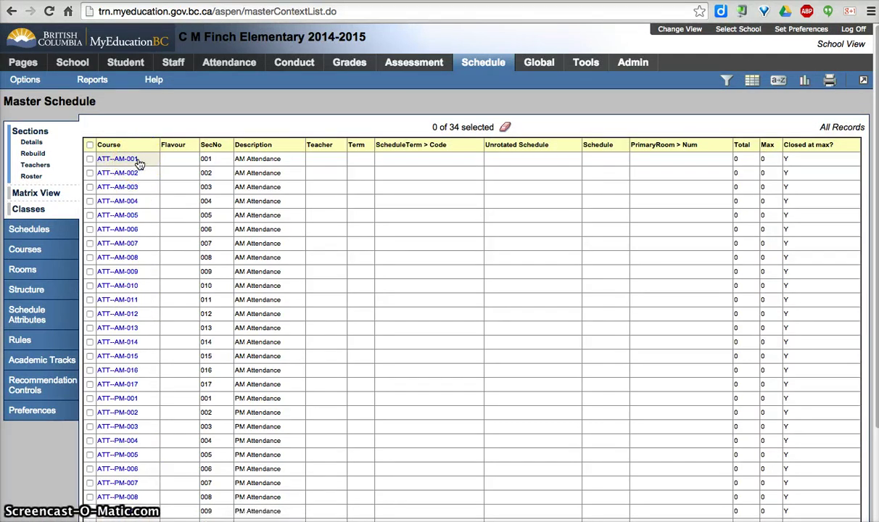
Step: Change section ATT--AM-001's number to 01Bell, save, and go back to Master Schedule
click(134, 161)
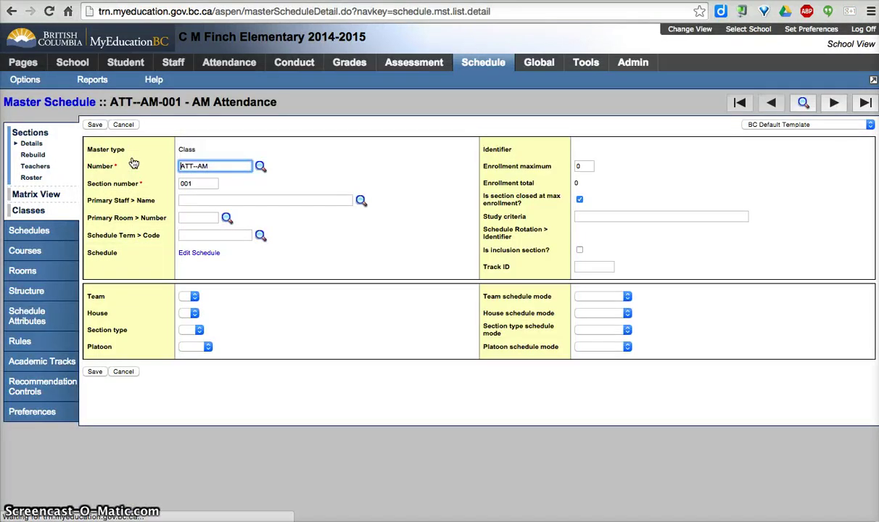
click(205, 183)
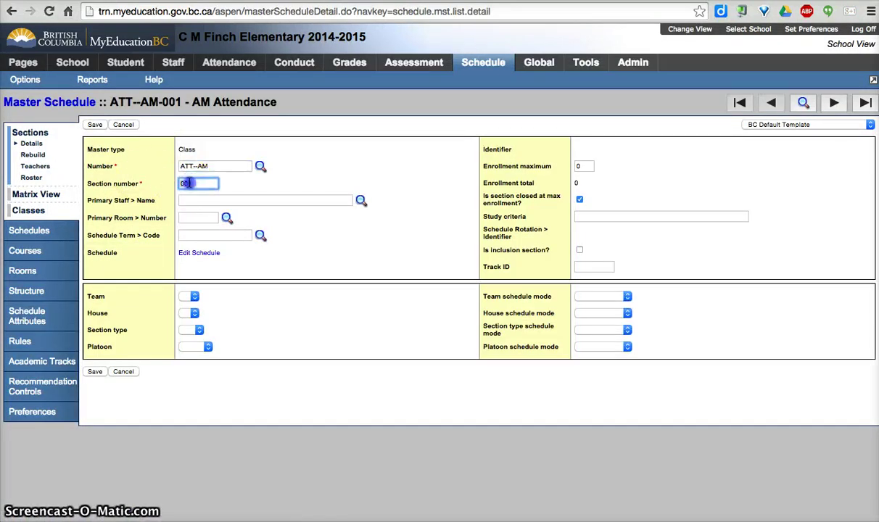
click(204, 184)
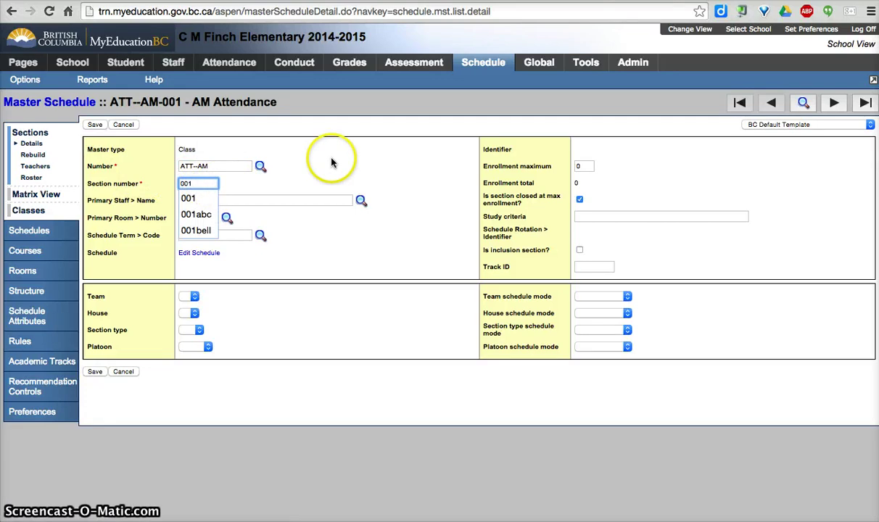
key(BackSpace)
key(BackSpace)
key(BackSpace)
text(01Bell)
click(95, 125)
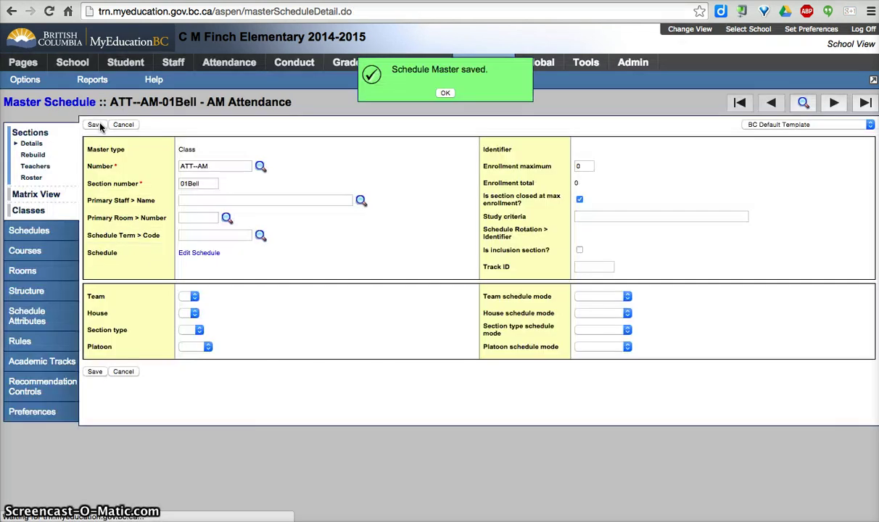
click(65, 101)
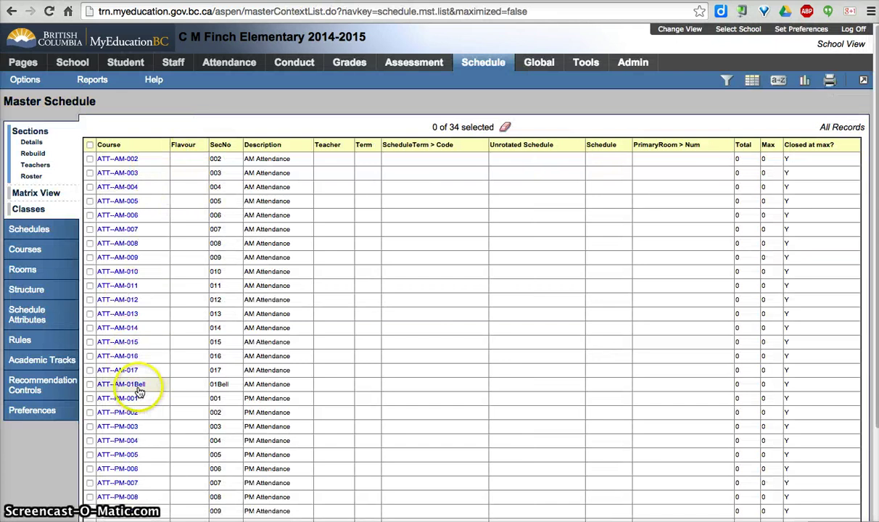
click(135, 386)
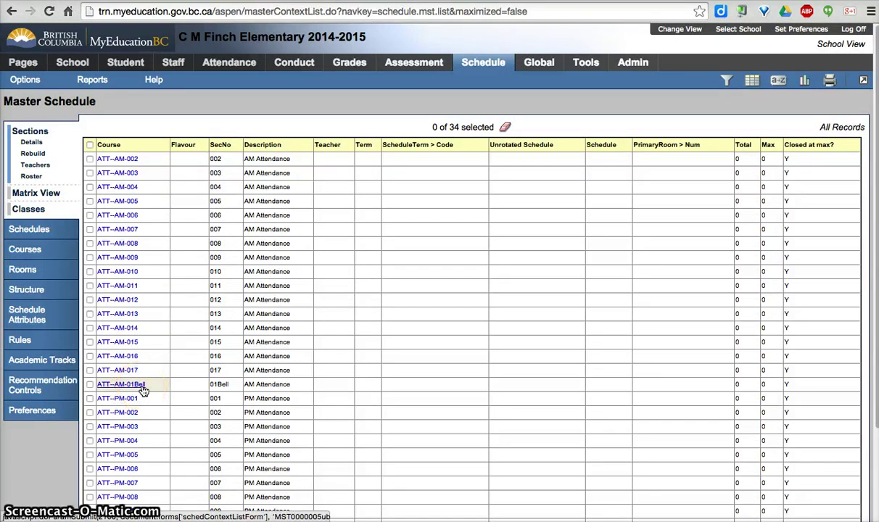
click(134, 389)
click(134, 389)
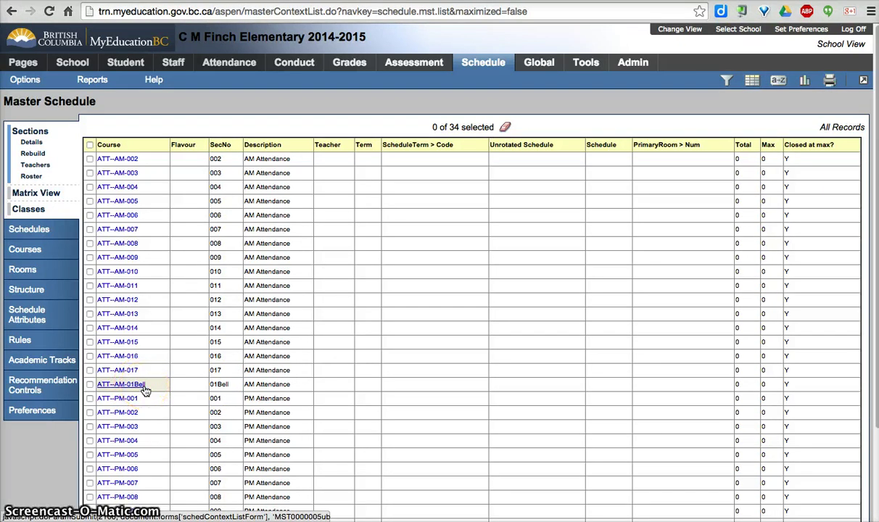
Step: Change section ATT--PM-001's number to 01Bell and save it as ATT-PM-01Bell
scroll(145, 390, down, 3)
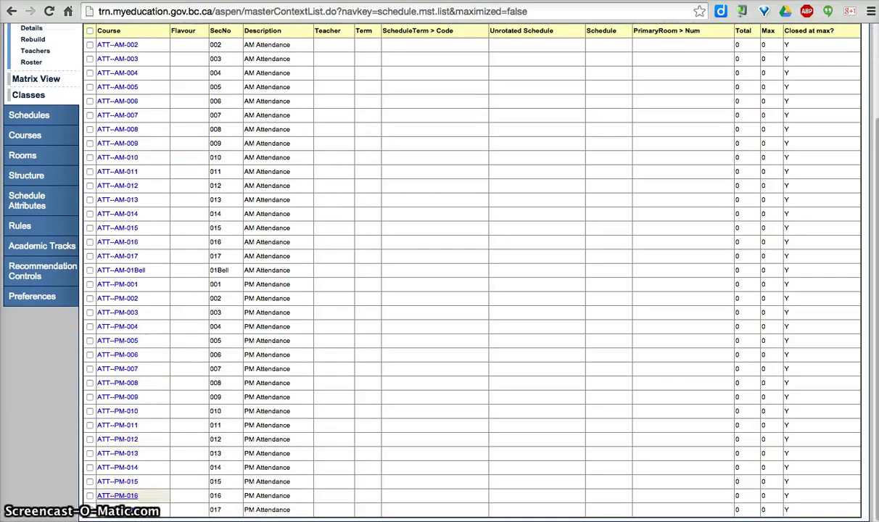
click(138, 323)
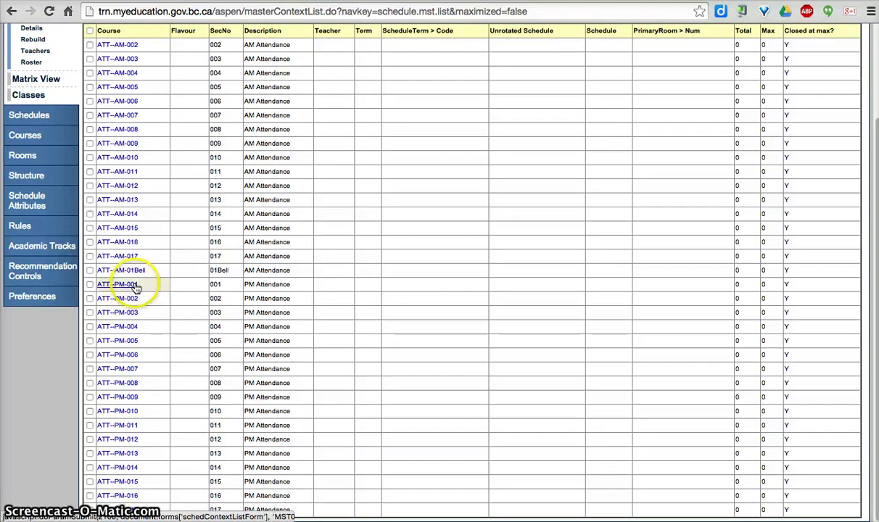
click(129, 285)
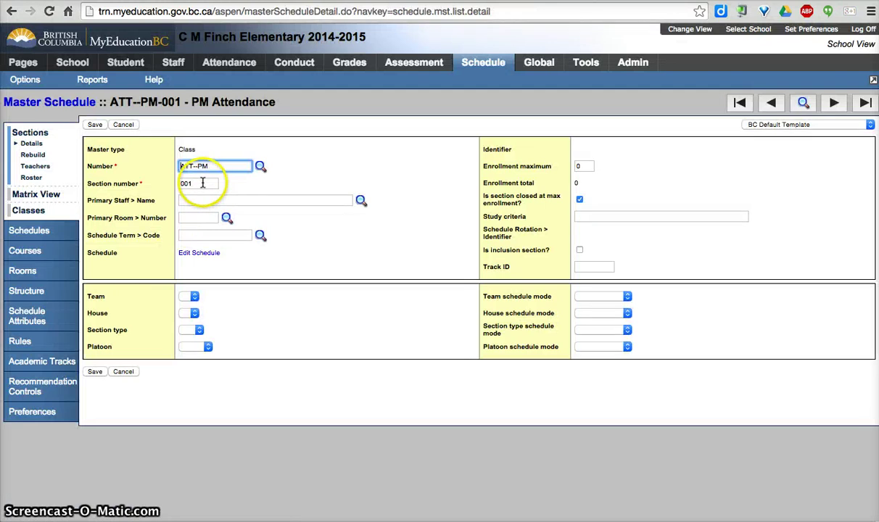
click(203, 183)
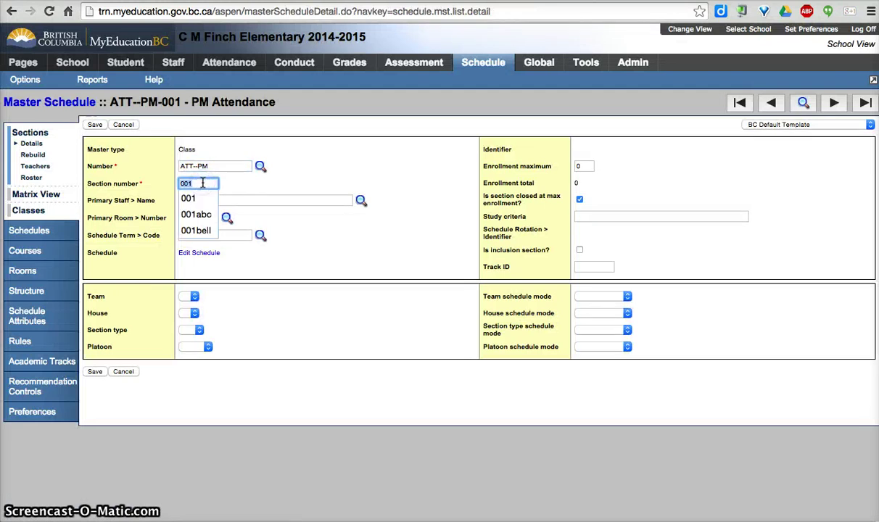
text(01Bell)
click(319, 173)
click(97, 127)
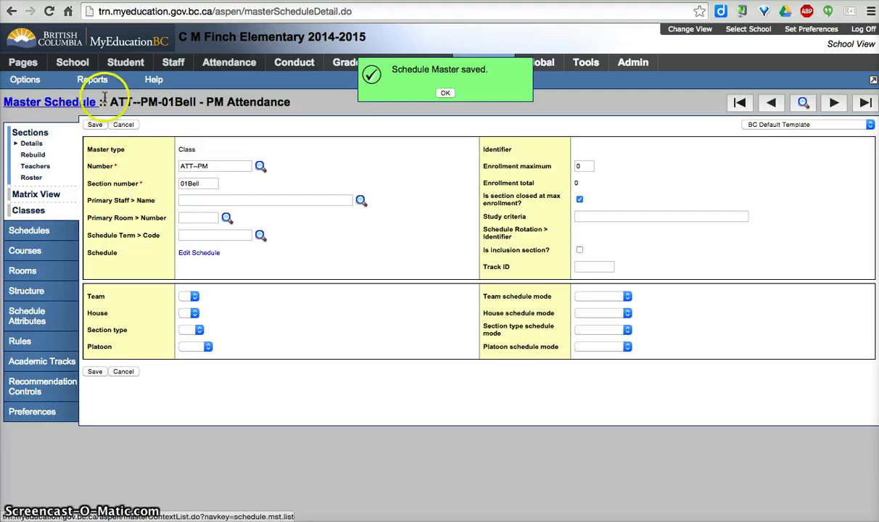
click(83, 102)
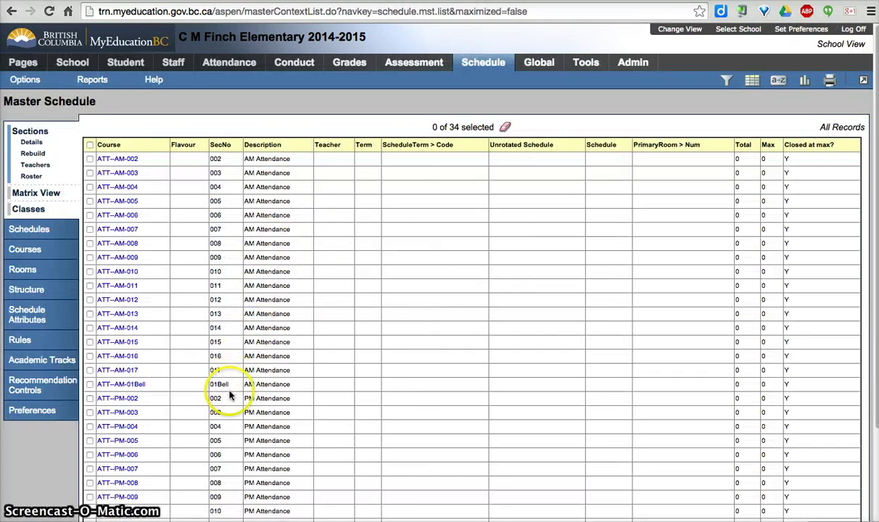
scroll(229, 392, down, 4)
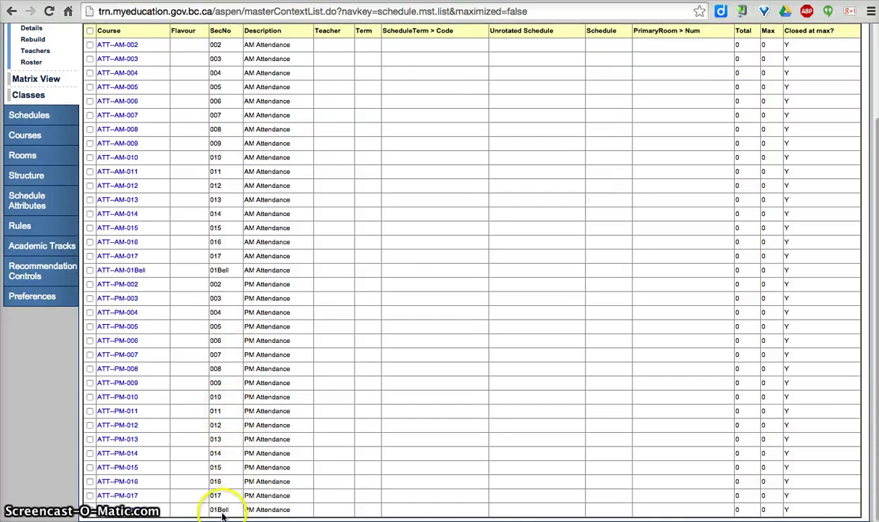
scroll(223, 515, up, 4)
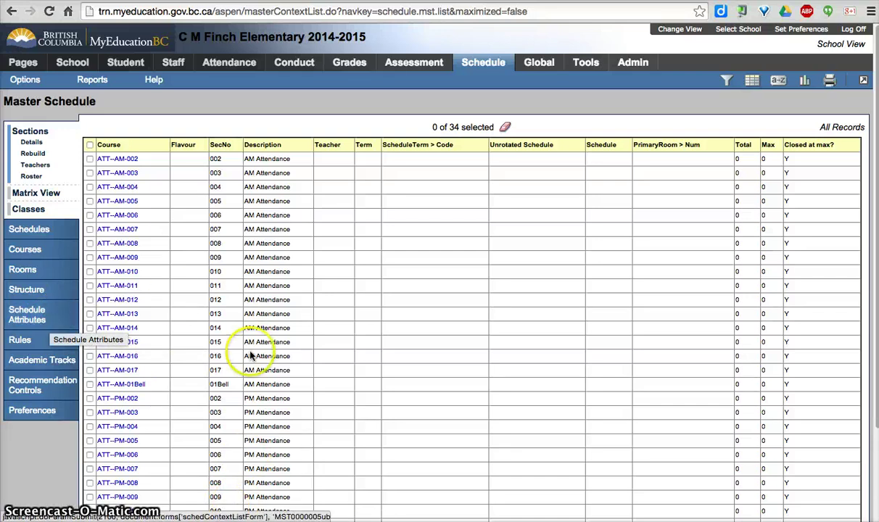
scroll(235, 423, down, 4)
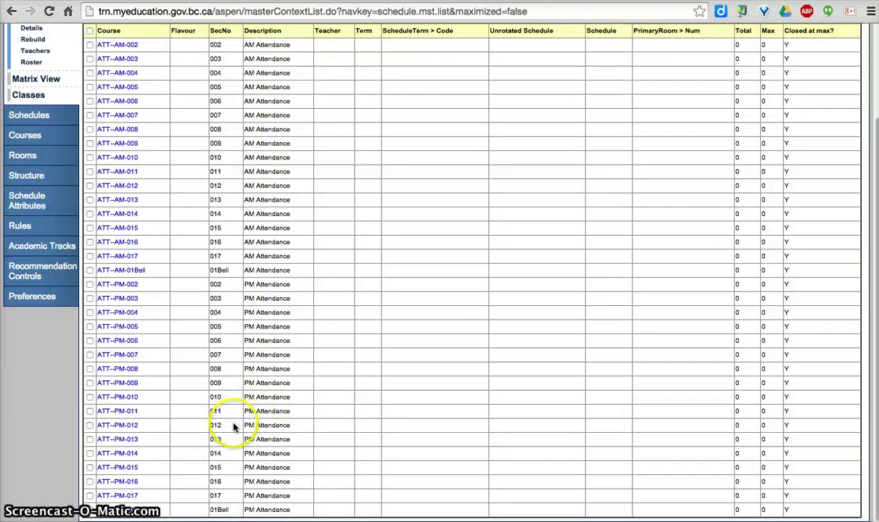
scroll(236, 428, up, 4)
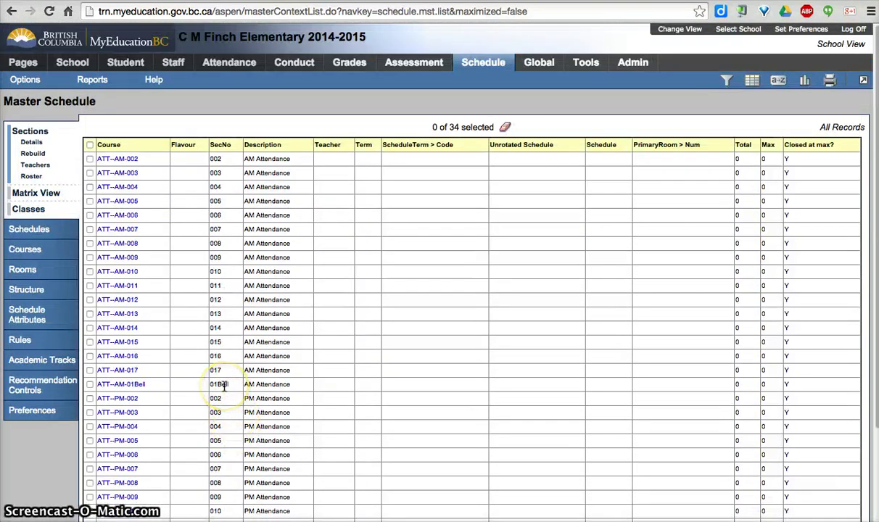